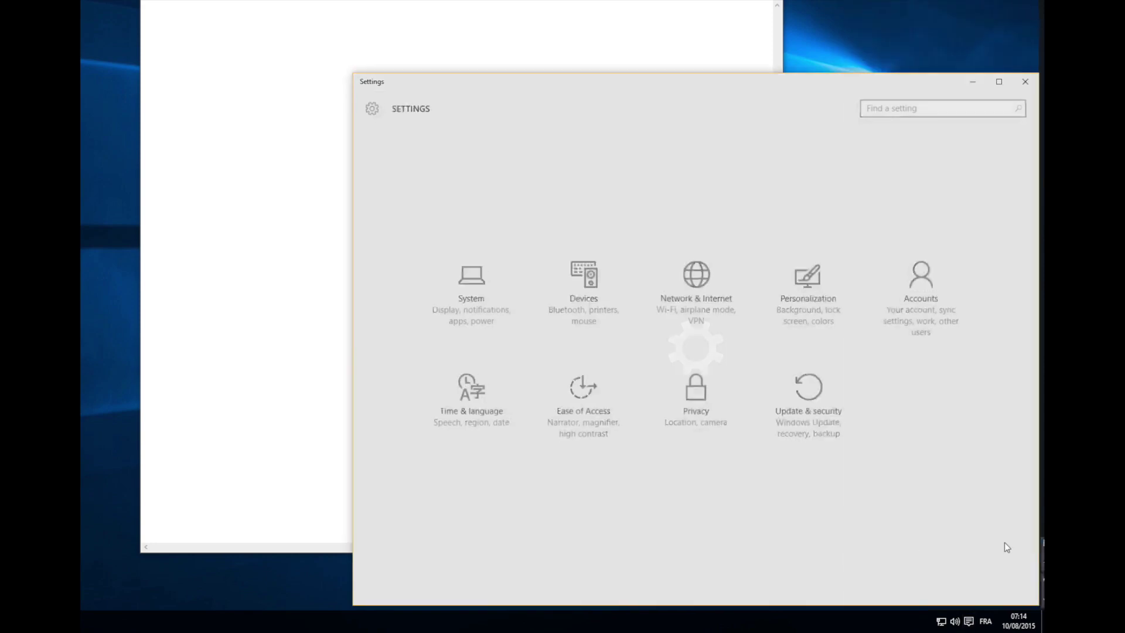
- Turn on the On-Screen Keyboard under Ease of Access > Keyboard, then show the input language list
click(580, 395)
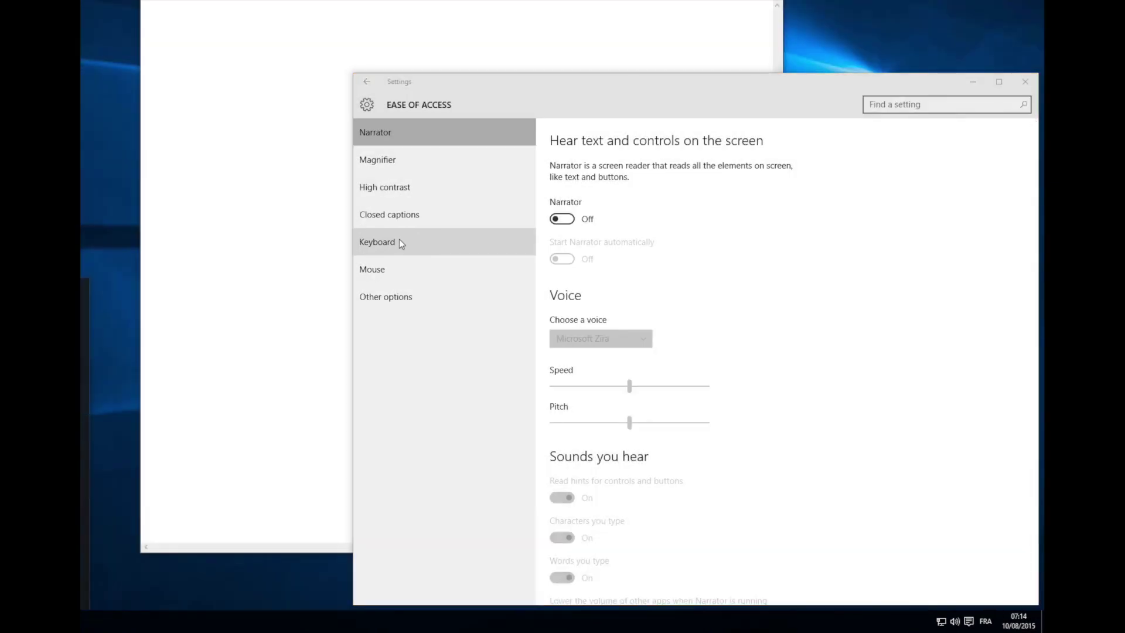
click(399, 240)
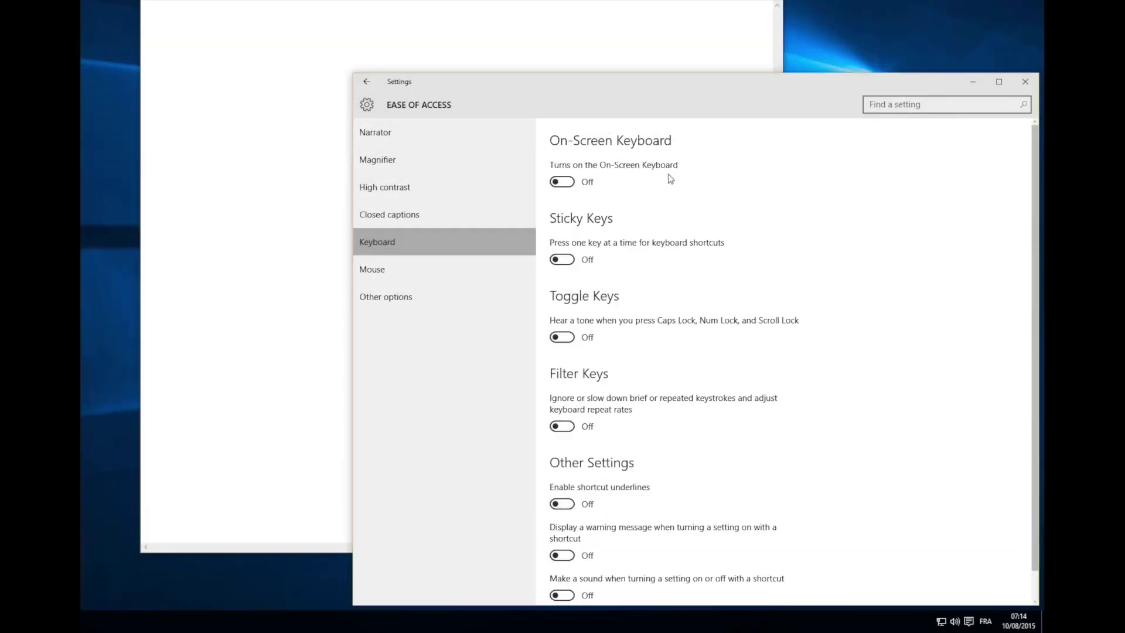
click(564, 182)
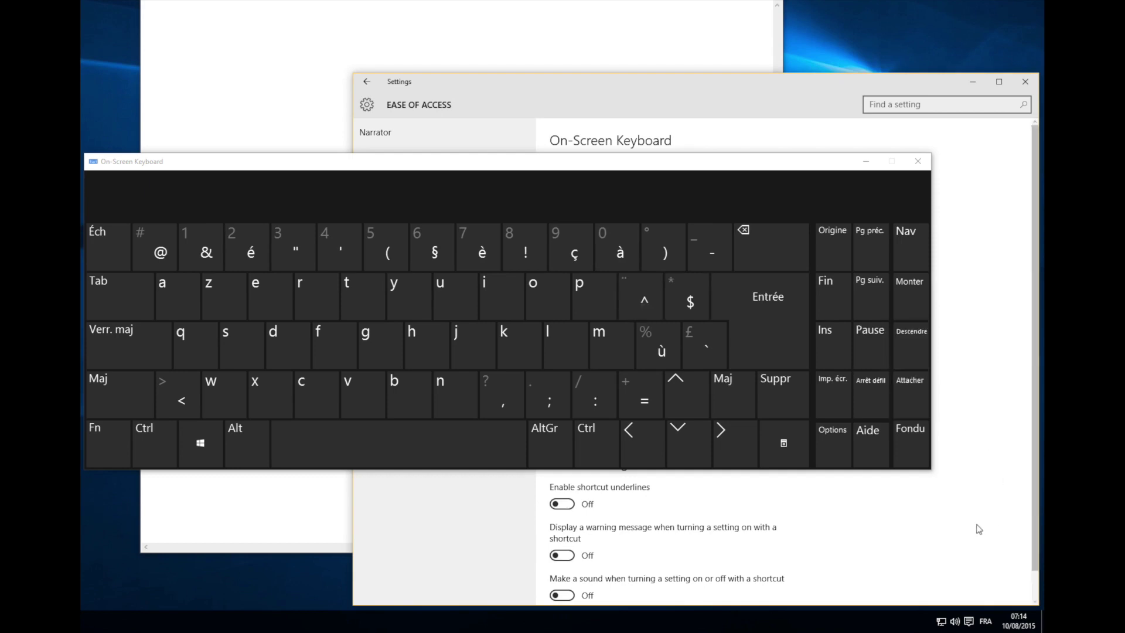
click(985, 618)
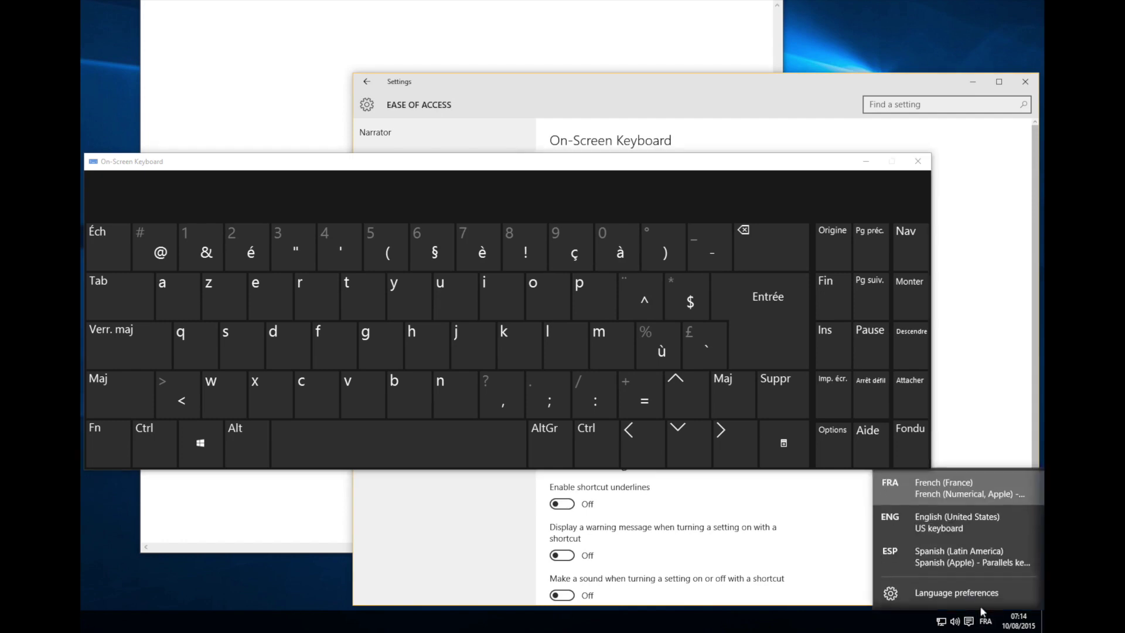
- Switch input to English US, type and delete a test ` and e, and park the keyboard at the left edge
click(957, 524)
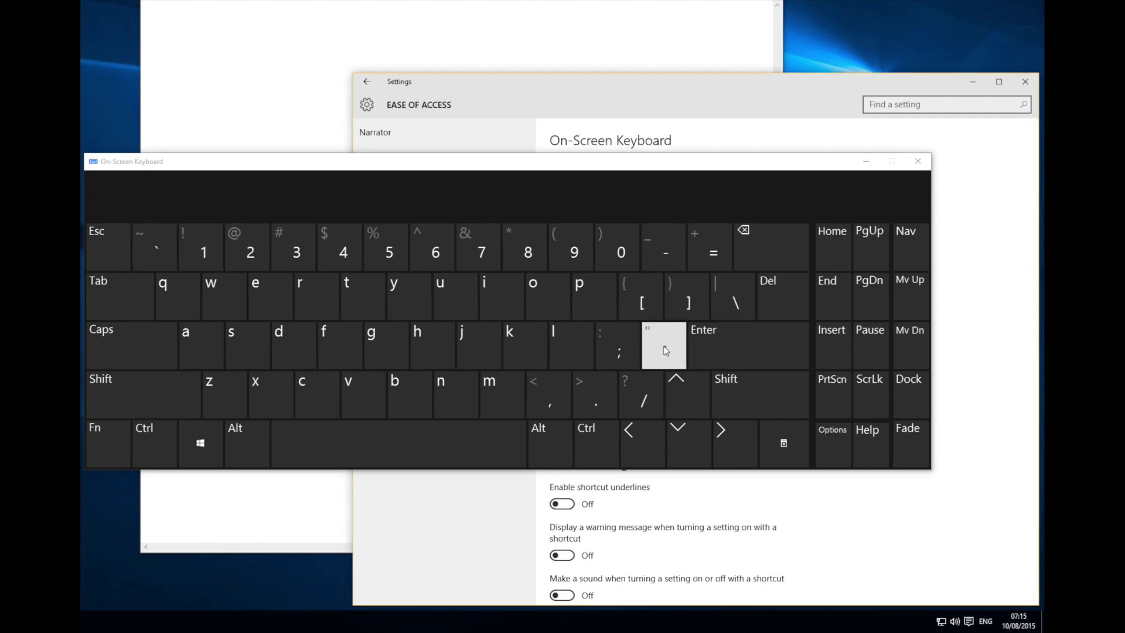
click(306, 123)
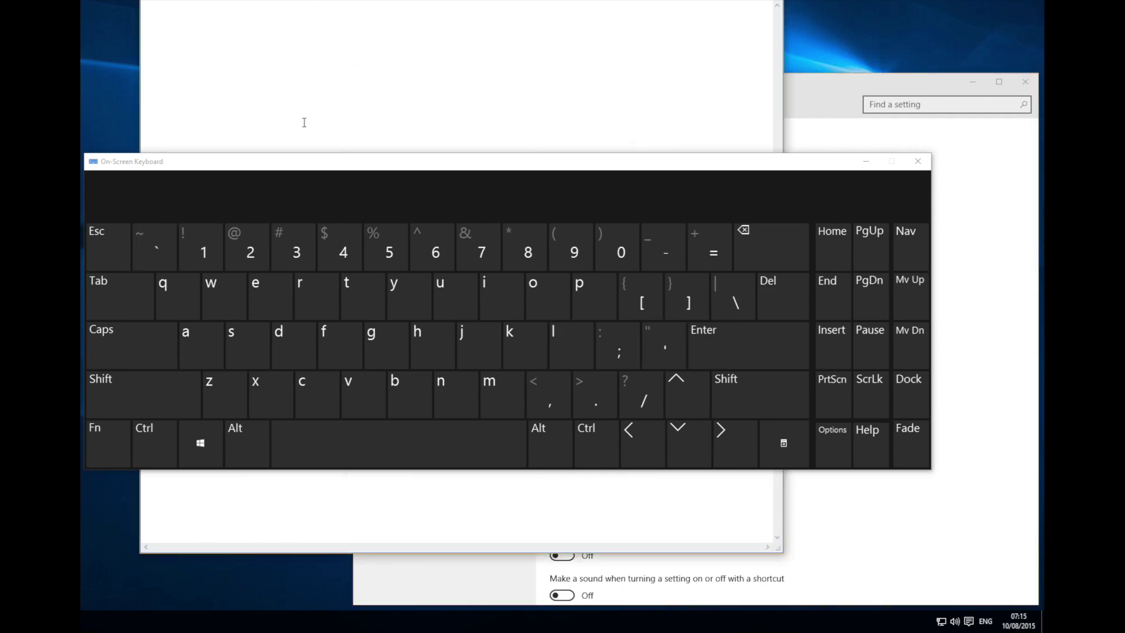
click(159, 250)
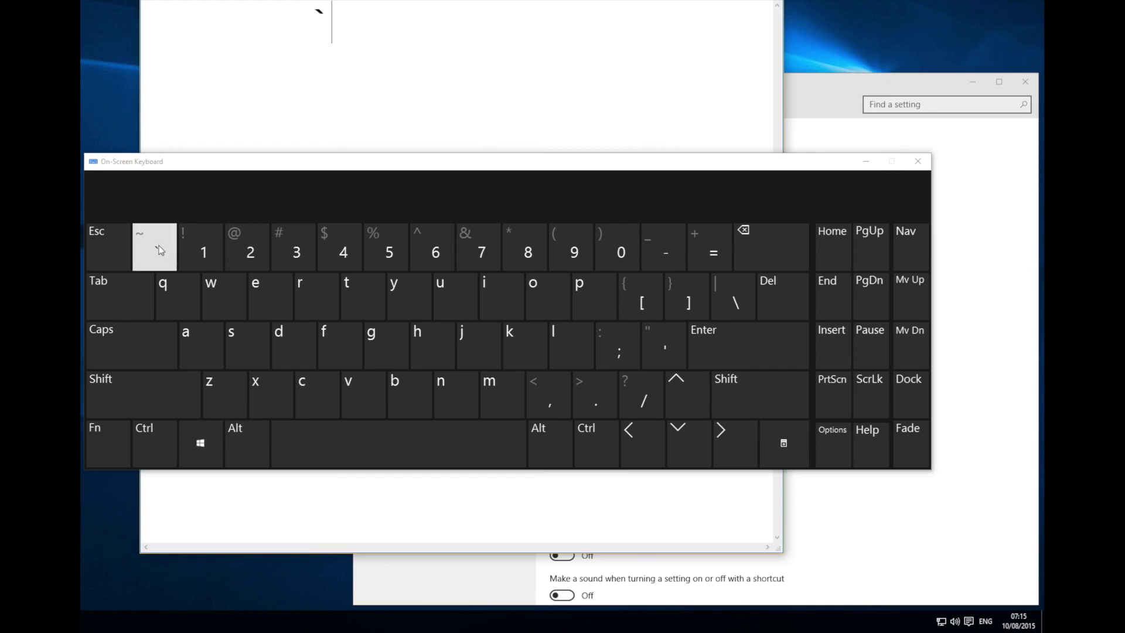
click(262, 289)
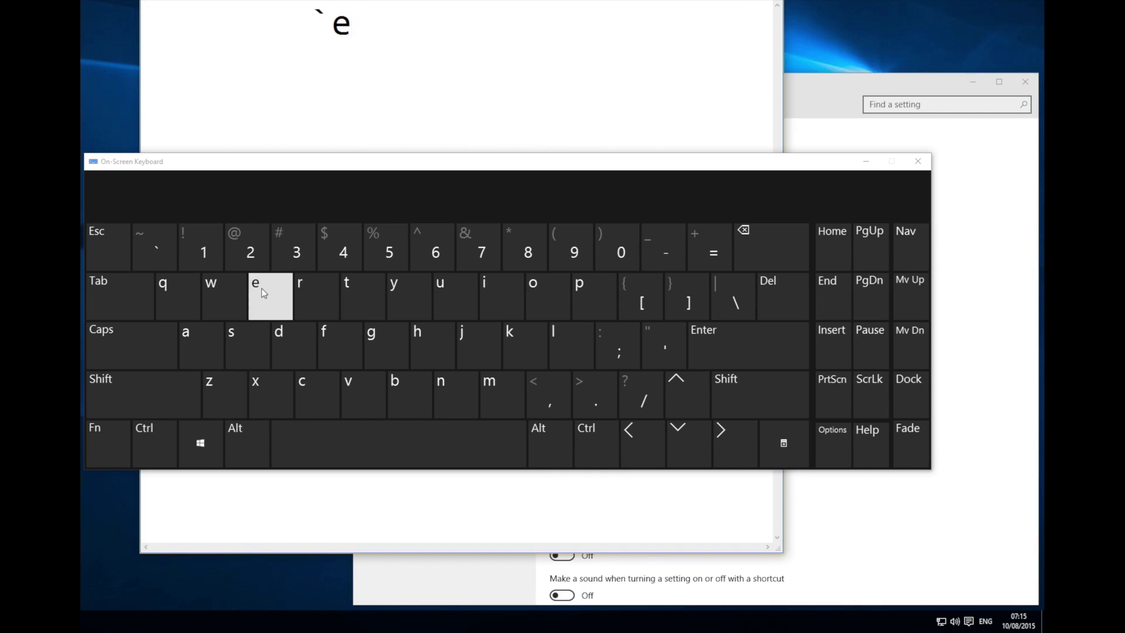
key(BackSpace)
key(BackSpace)
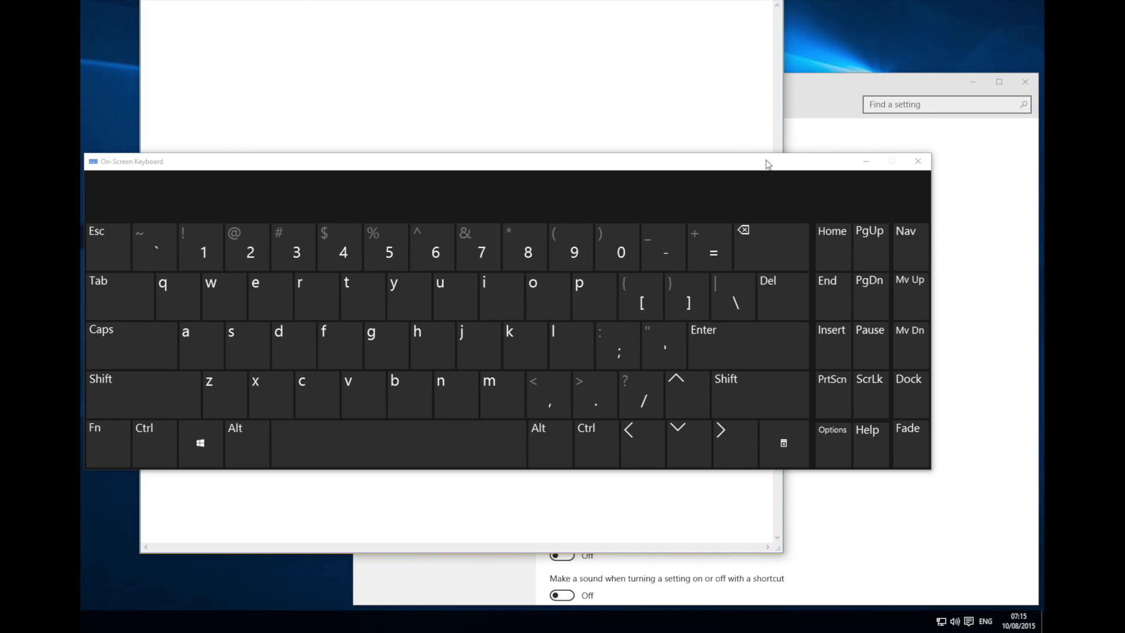
drag(795, 164, 82, 167)
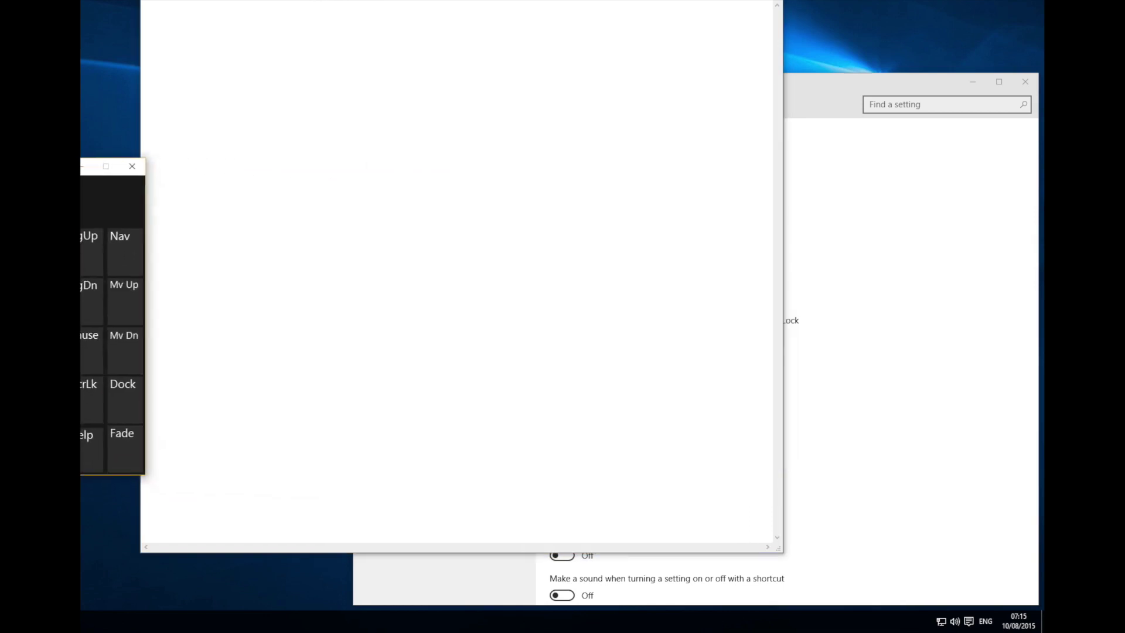
- Go to Time & language > Region & language and expand English (United States)
click(823, 95)
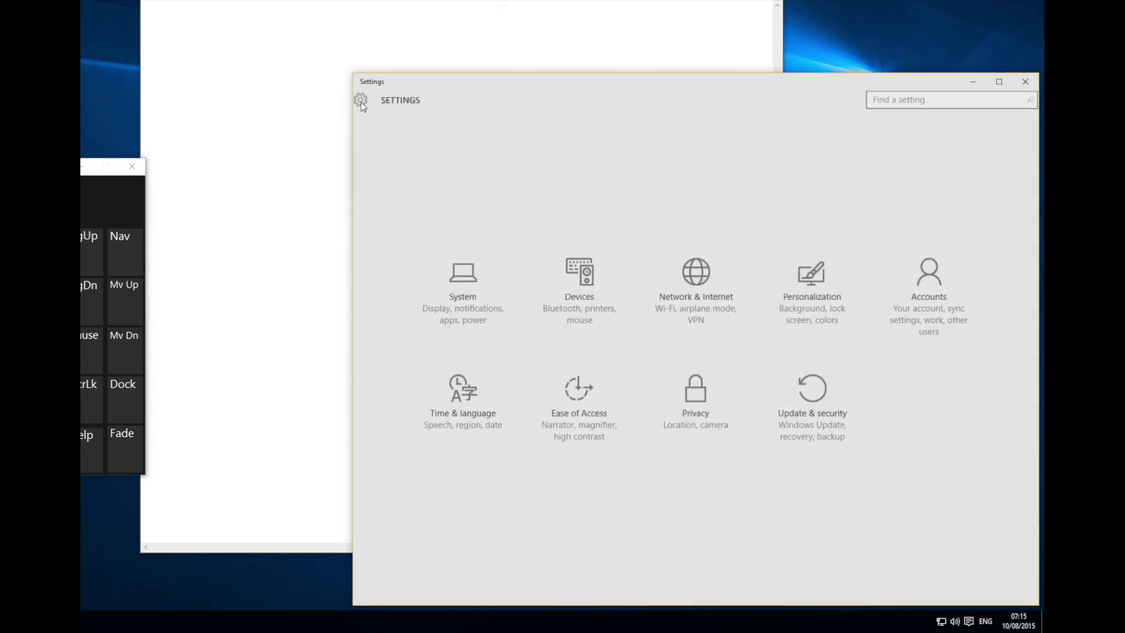
click(366, 105)
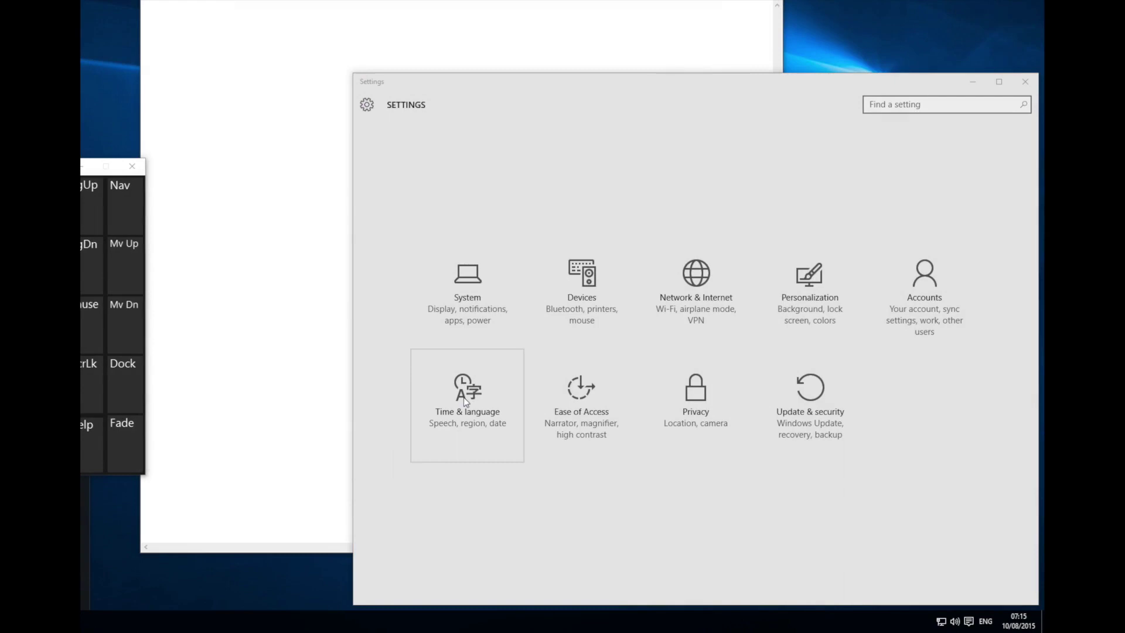
click(465, 401)
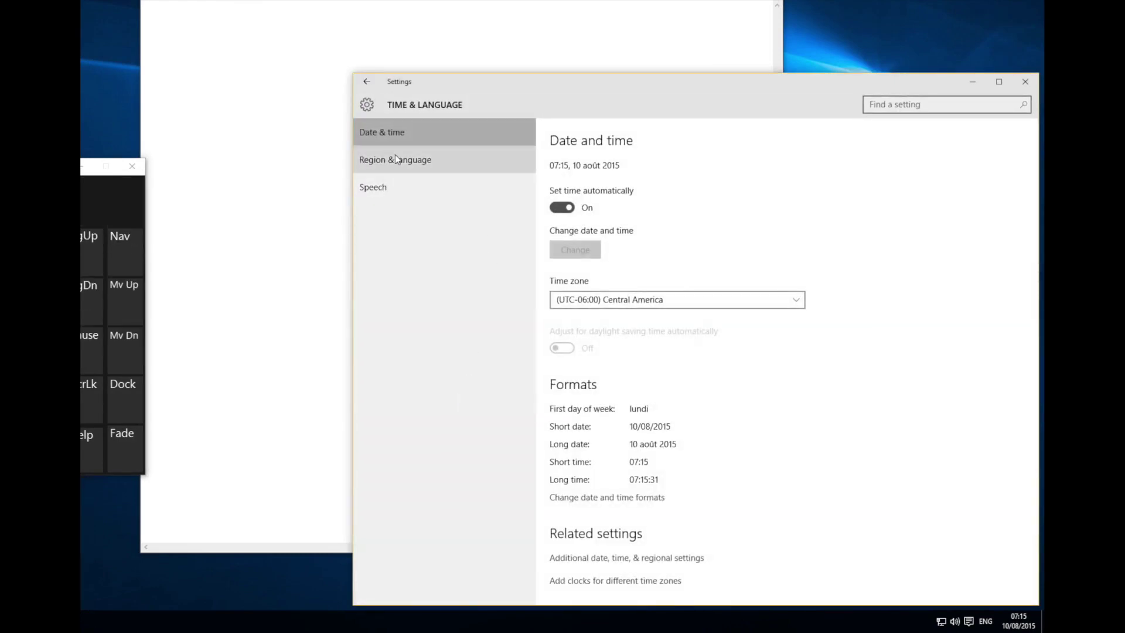
click(464, 155)
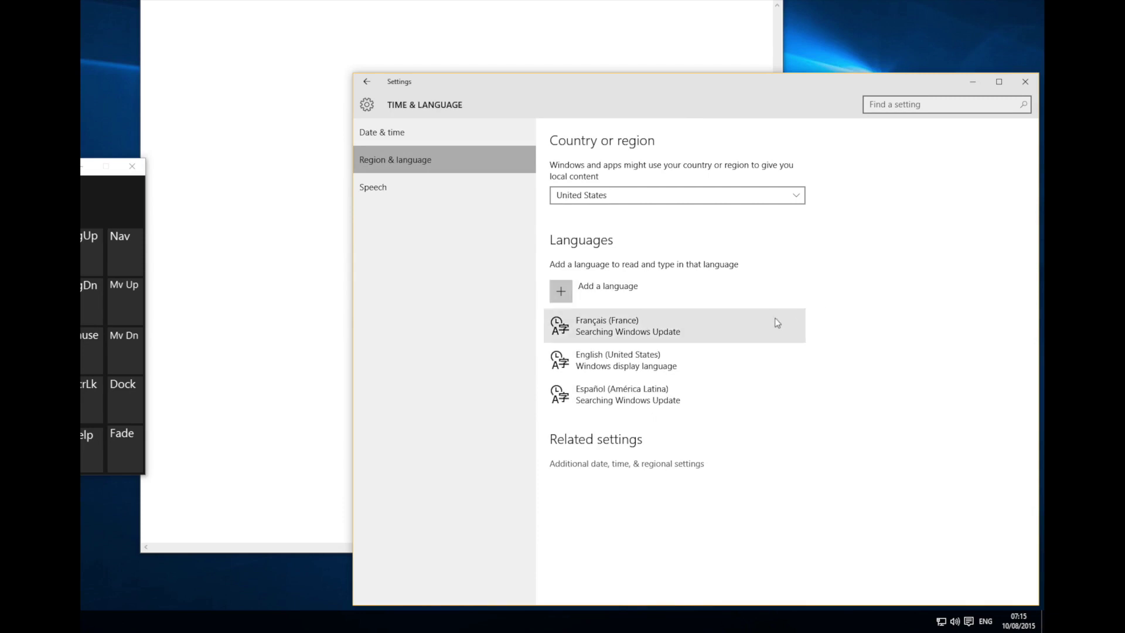
click(722, 354)
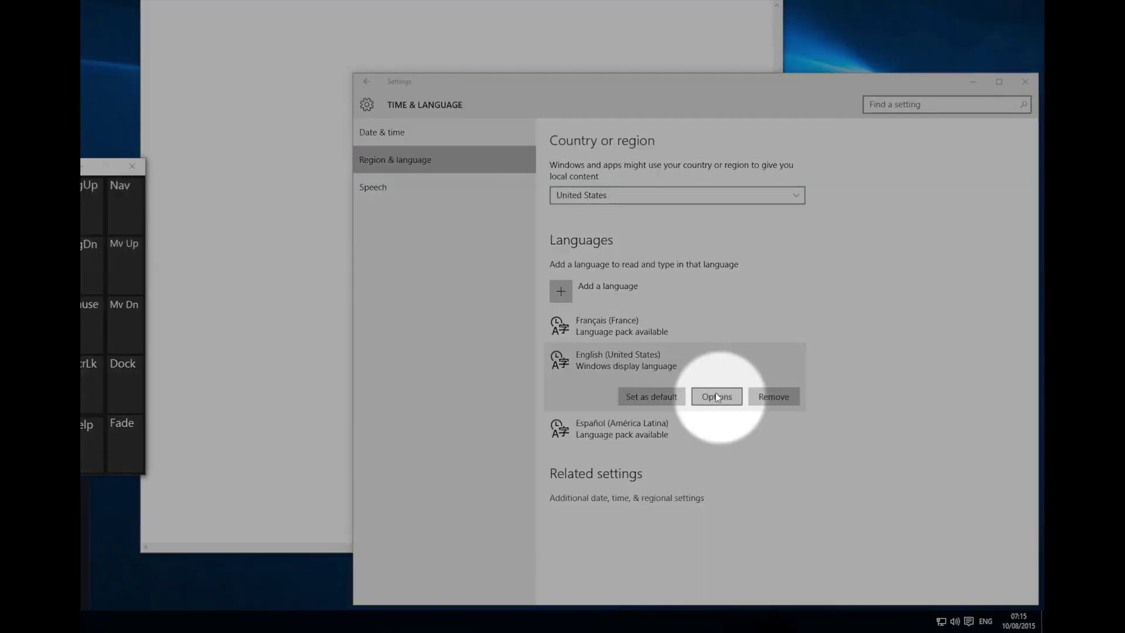
- Add the United States-International QWERTY keyboard to English (United States) through its Options
click(716, 396)
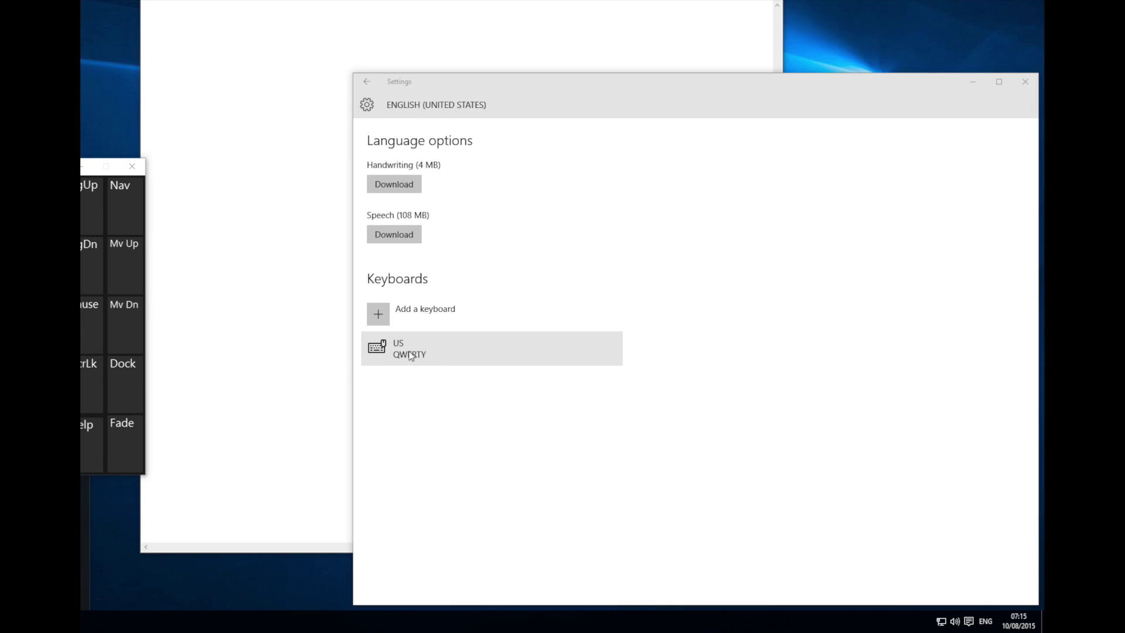
click(376, 314)
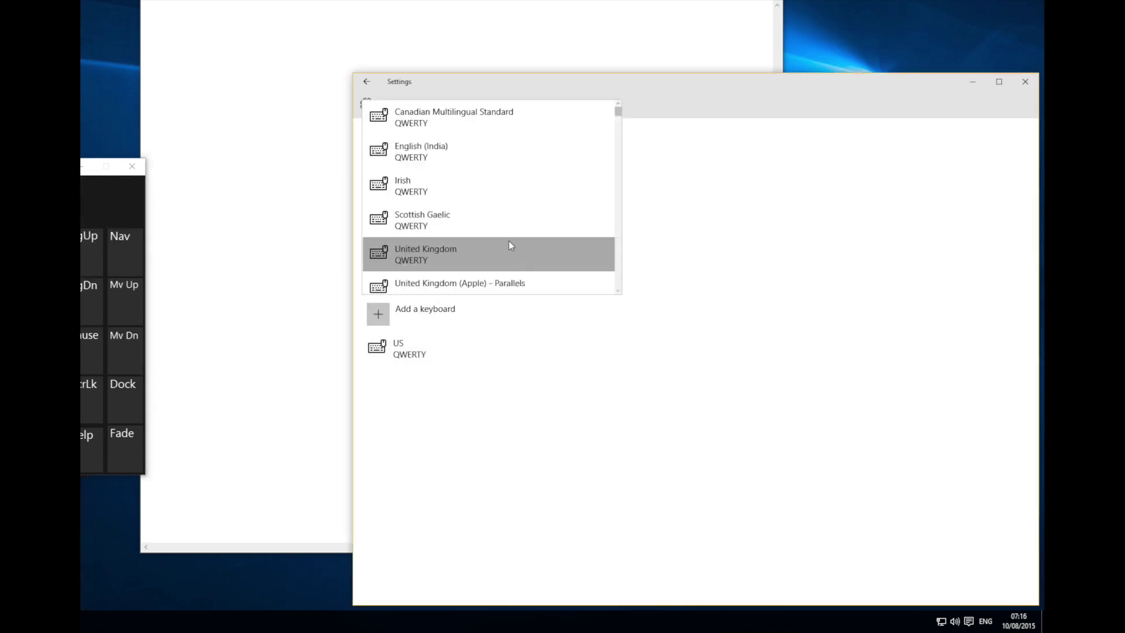
scroll(510, 245, down, 5)
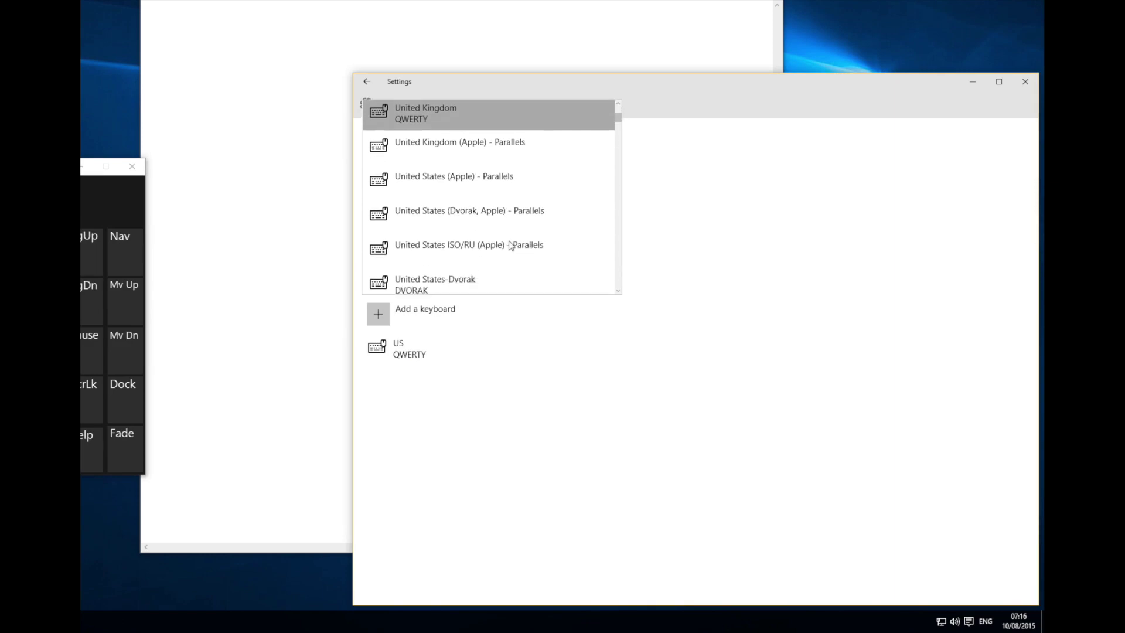
scroll(510, 245, down, 4)
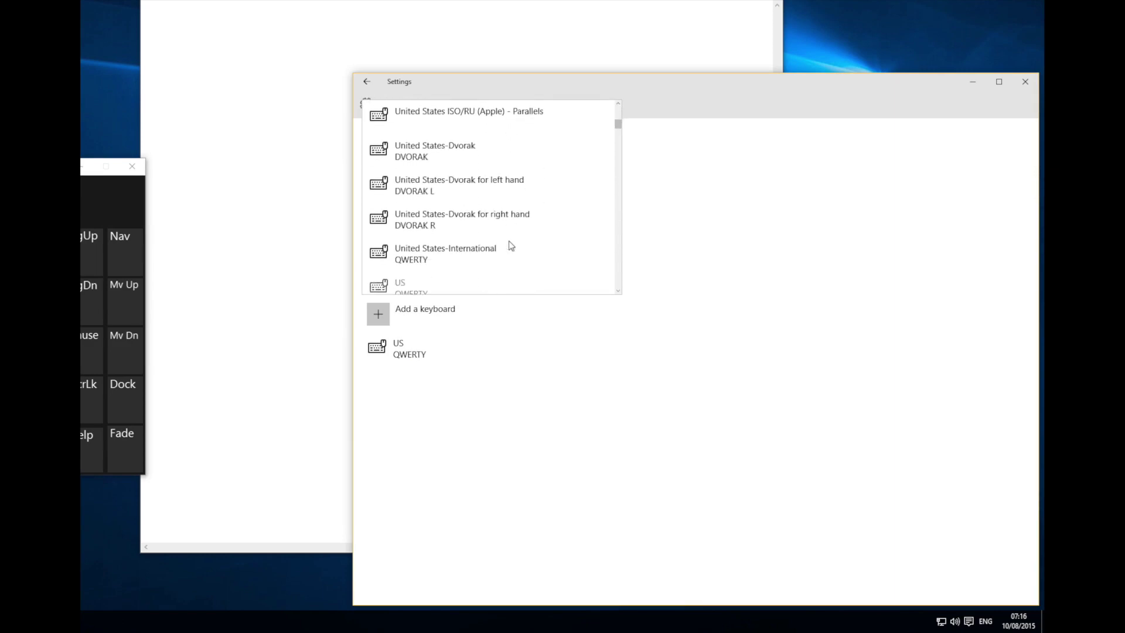
scroll(510, 245, down, 2)
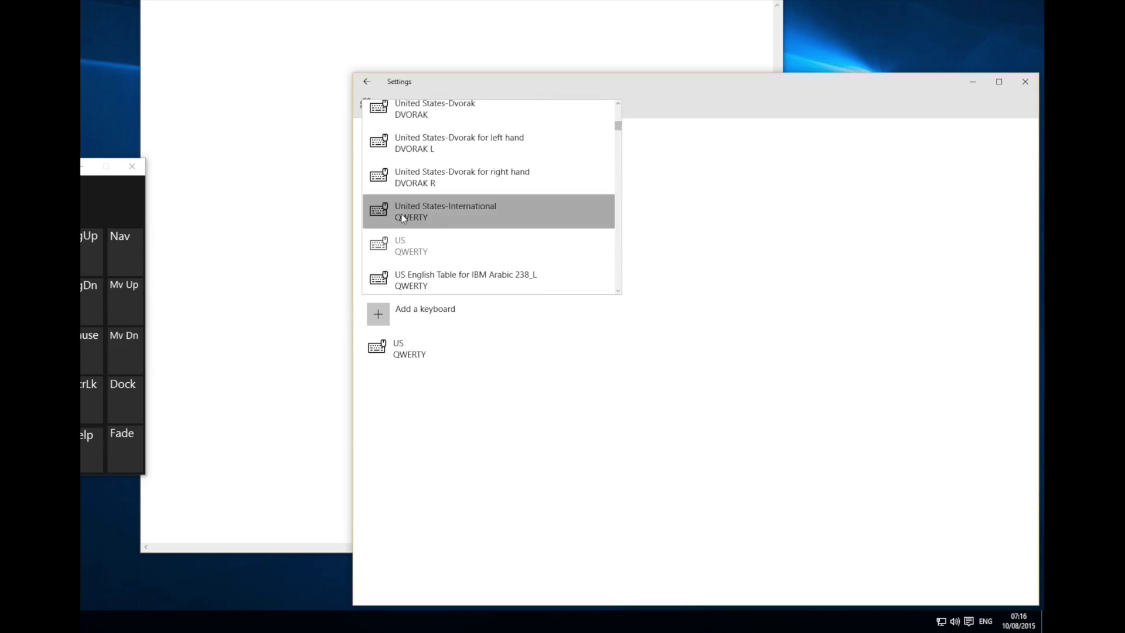
click(454, 211)
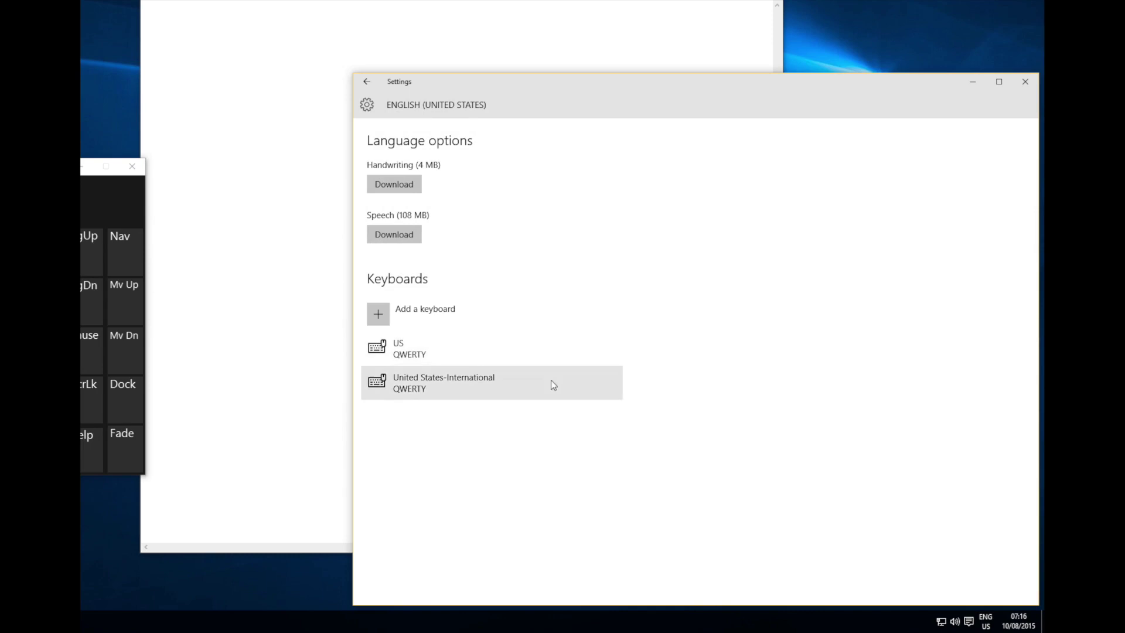
- Switch input to United States-International, centre the On-Screen Keyboard and focus the blank document
click(986, 621)
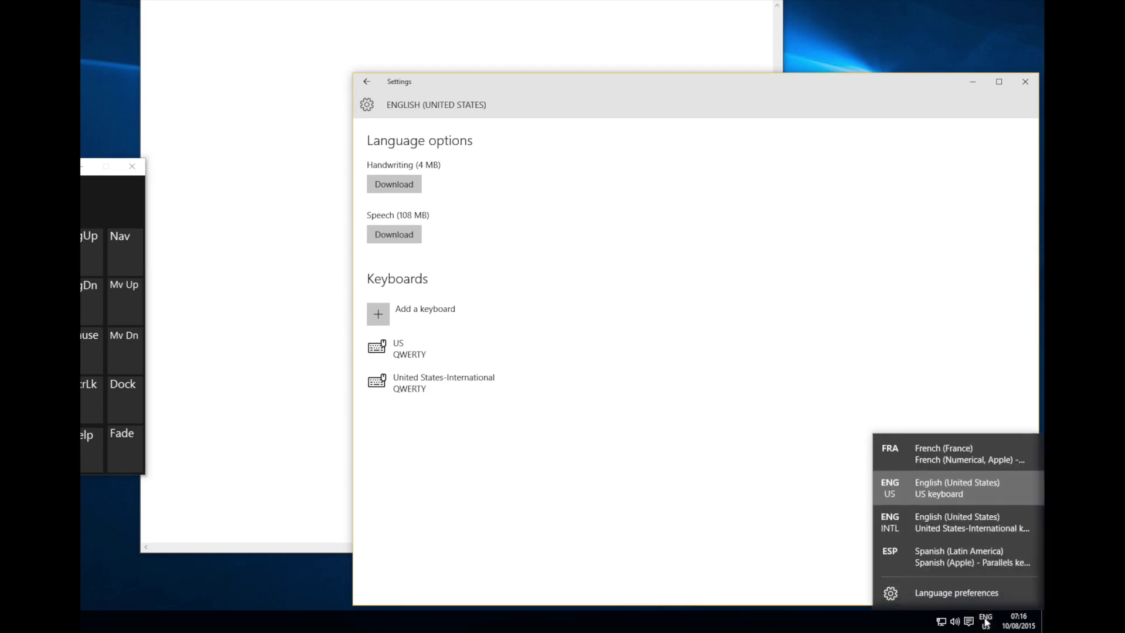
click(965, 524)
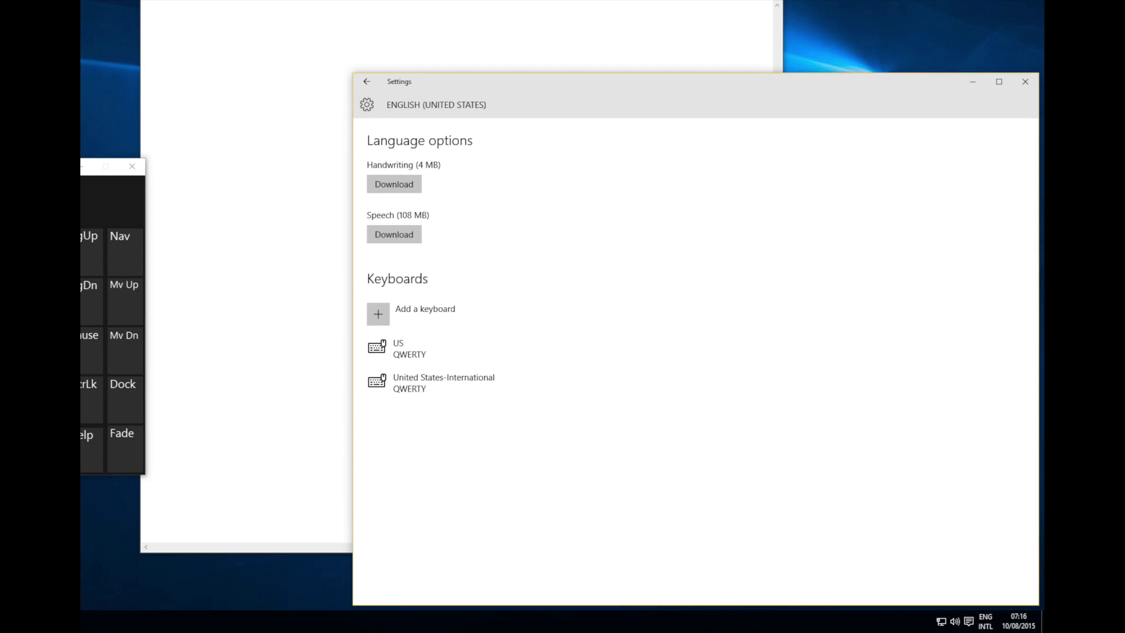
drag(111, 166, 631, 178)
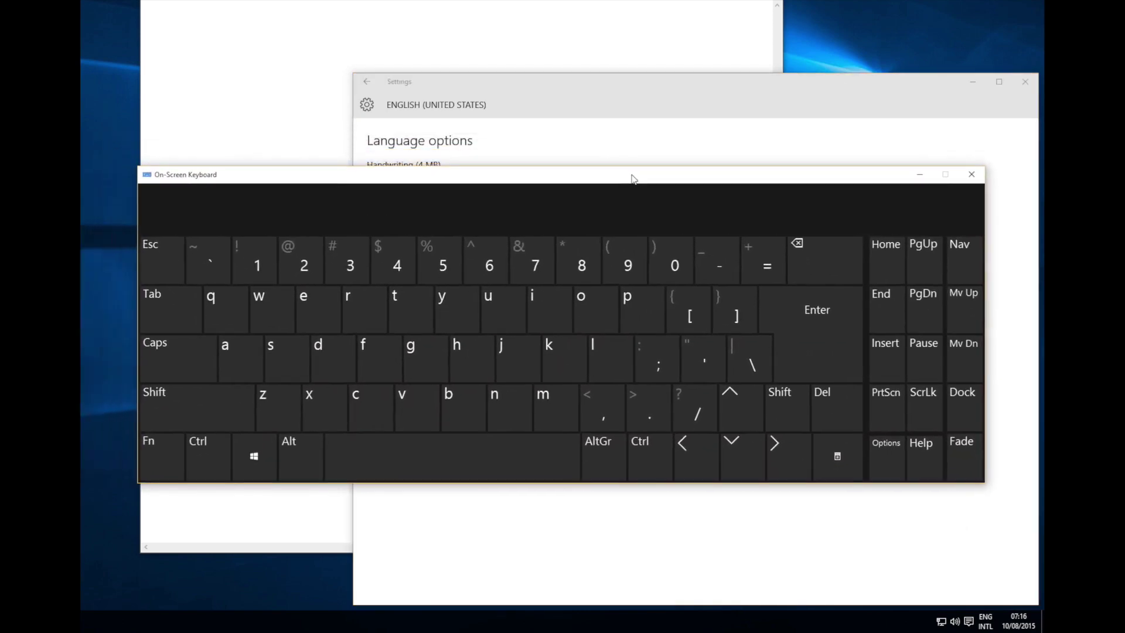
click(541, 2)
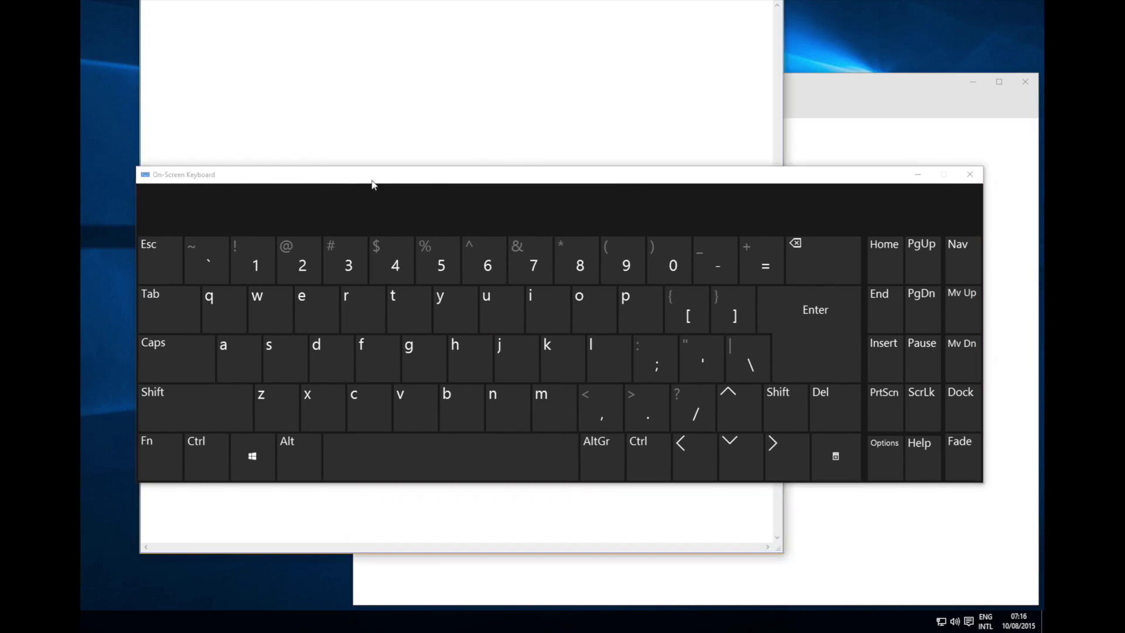
- Type èéàî with the `, ' and ^ dead keys on the On-Screen Keyboard
click(213, 271)
click(303, 304)
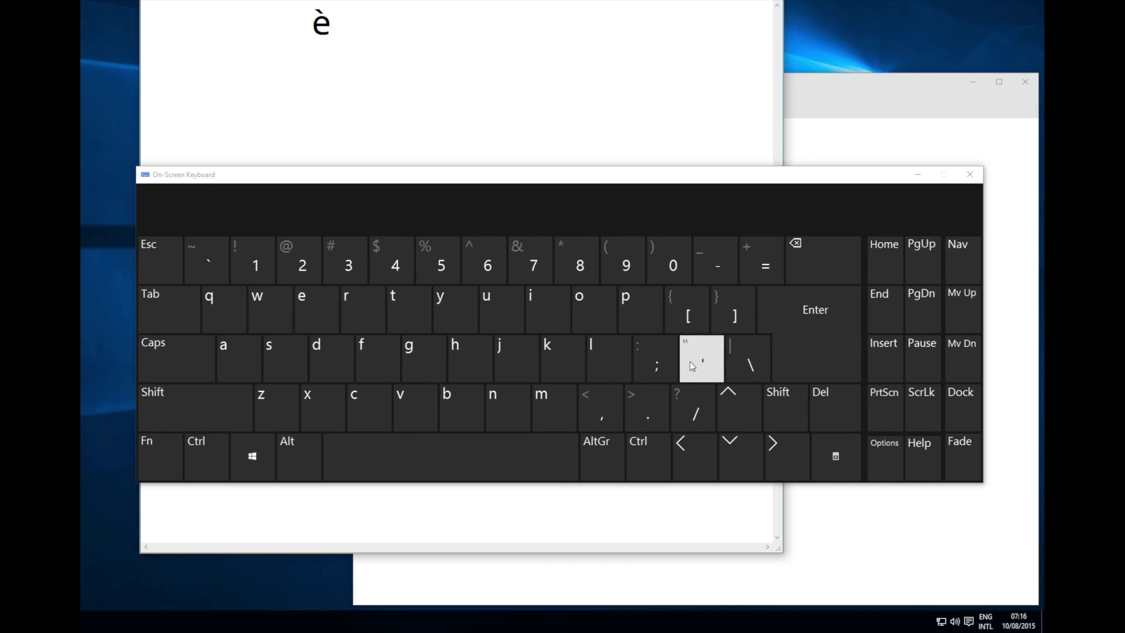
click(301, 301)
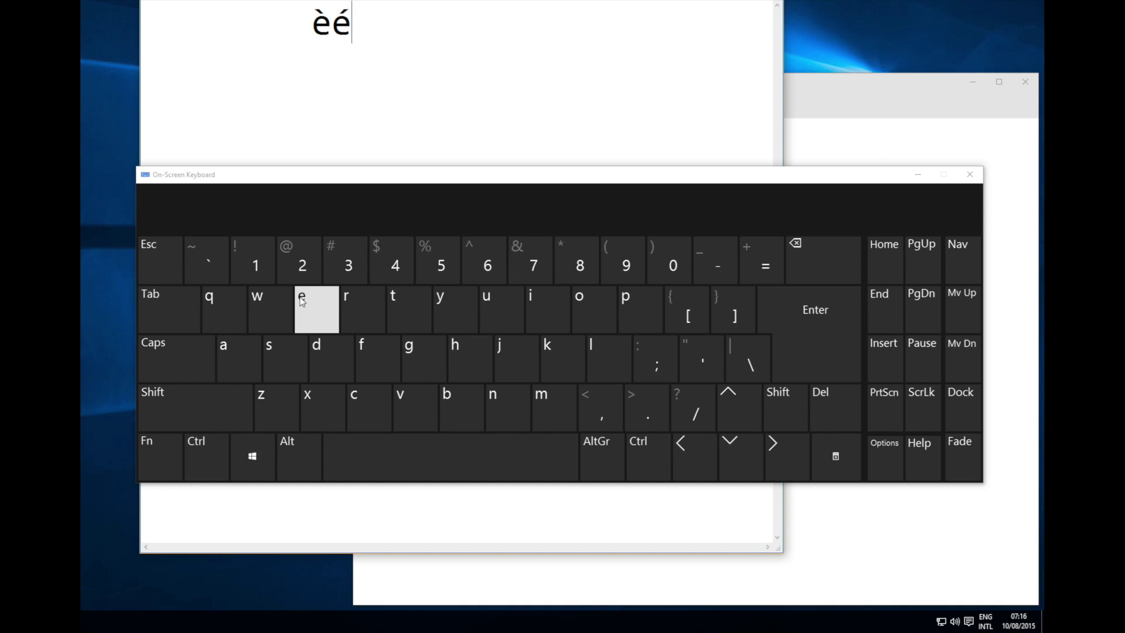
click(196, 262)
click(233, 357)
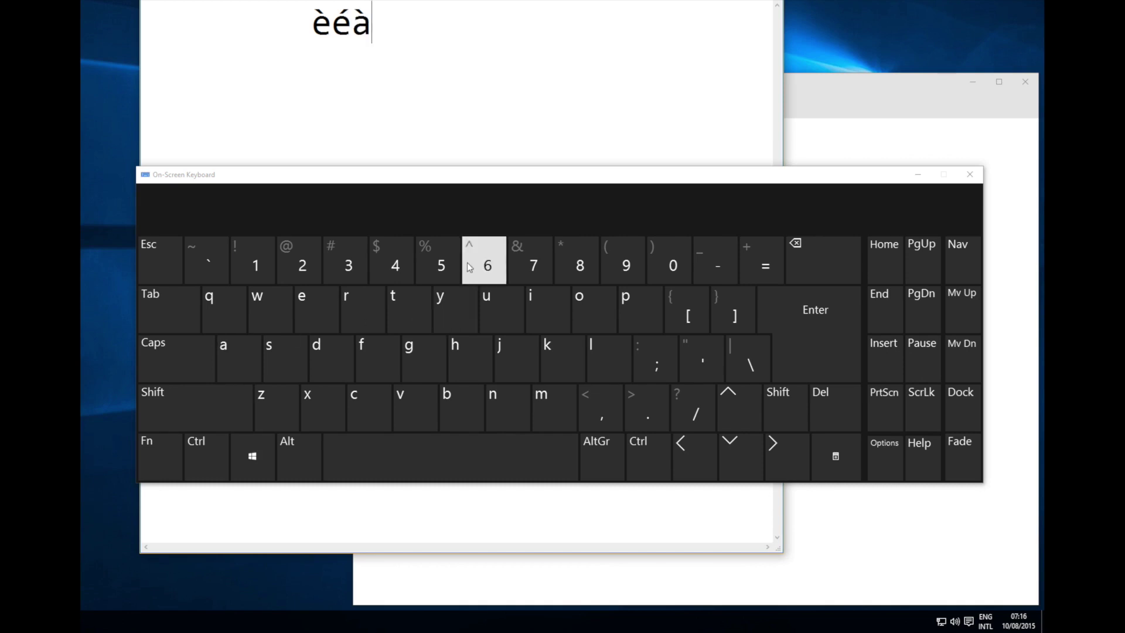
click(185, 410)
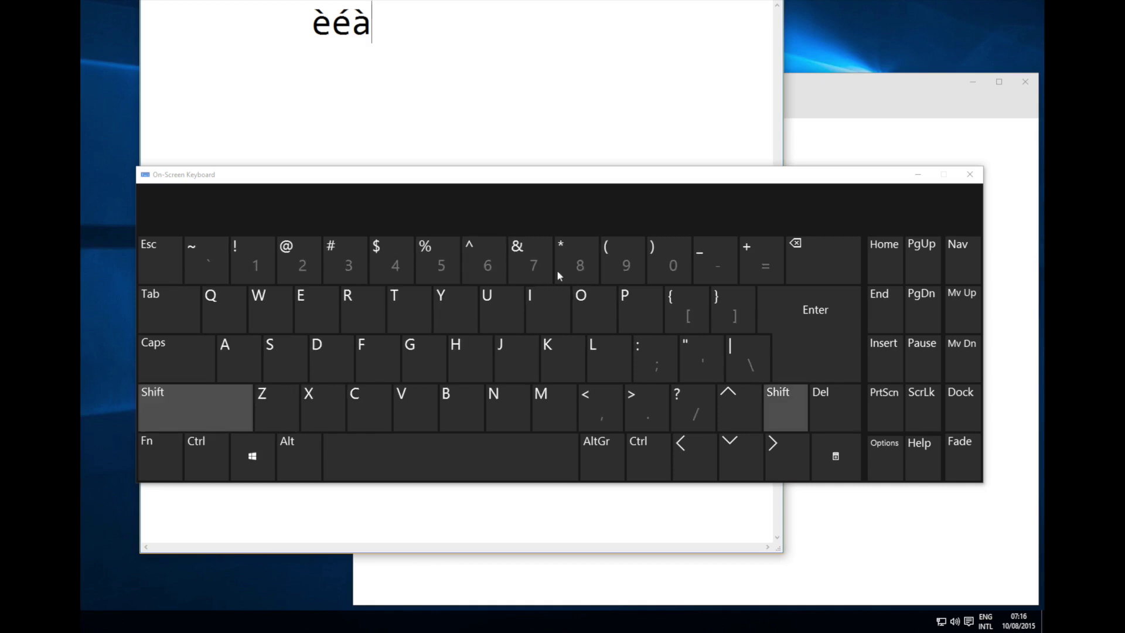
click(484, 262)
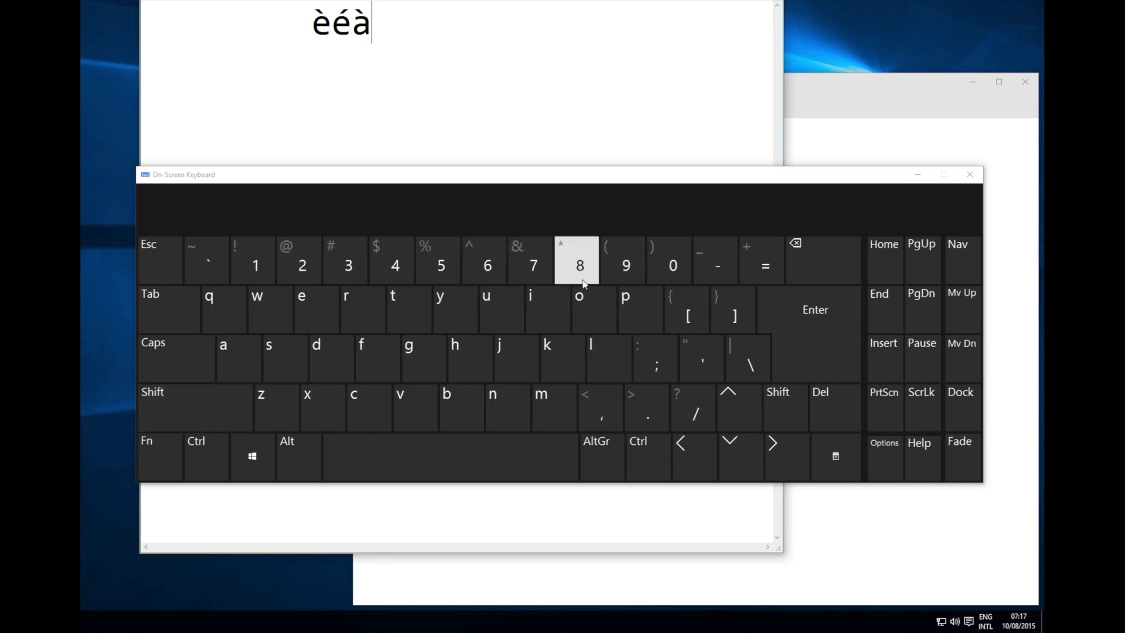
click(546, 307)
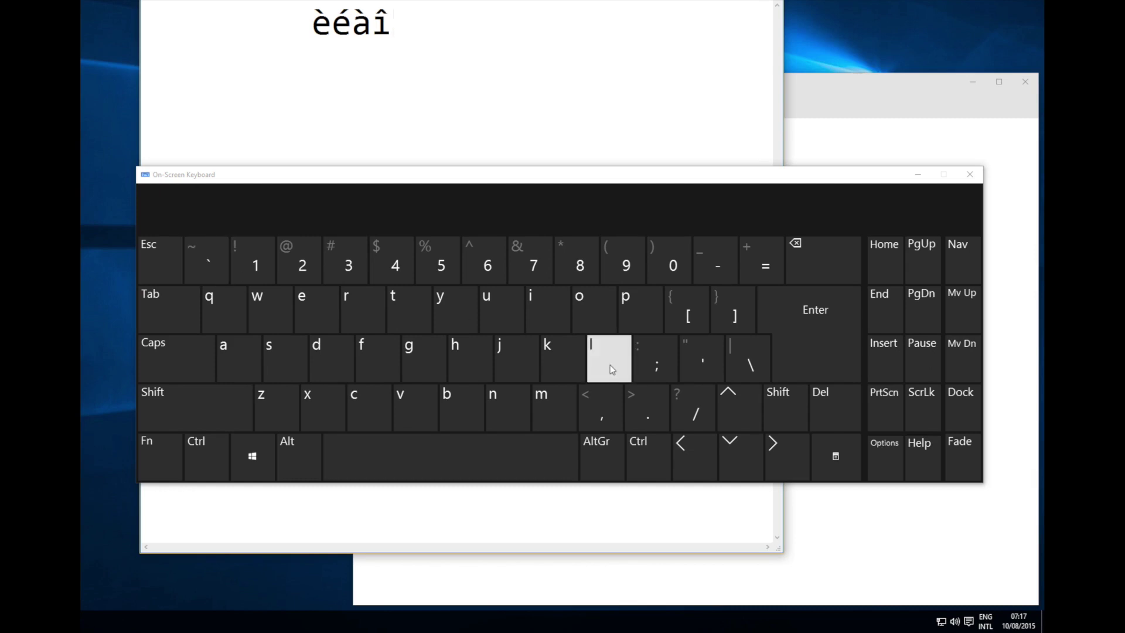
click(985, 618)
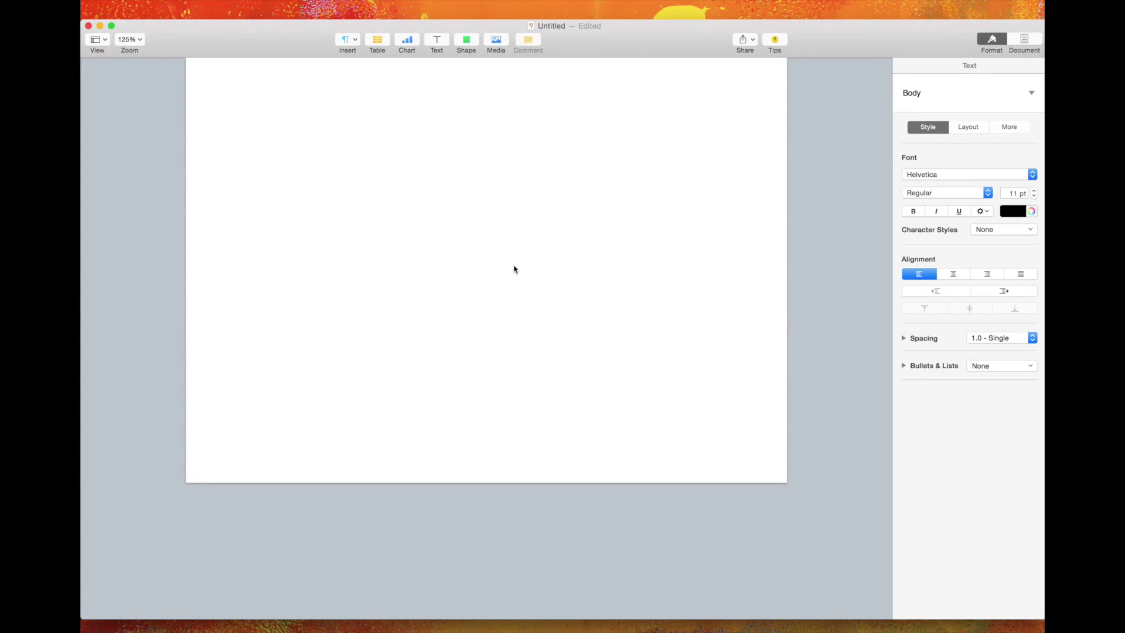
- Place the cursor inside the new empty Helvetica 48 pt text box
click(476, 232)
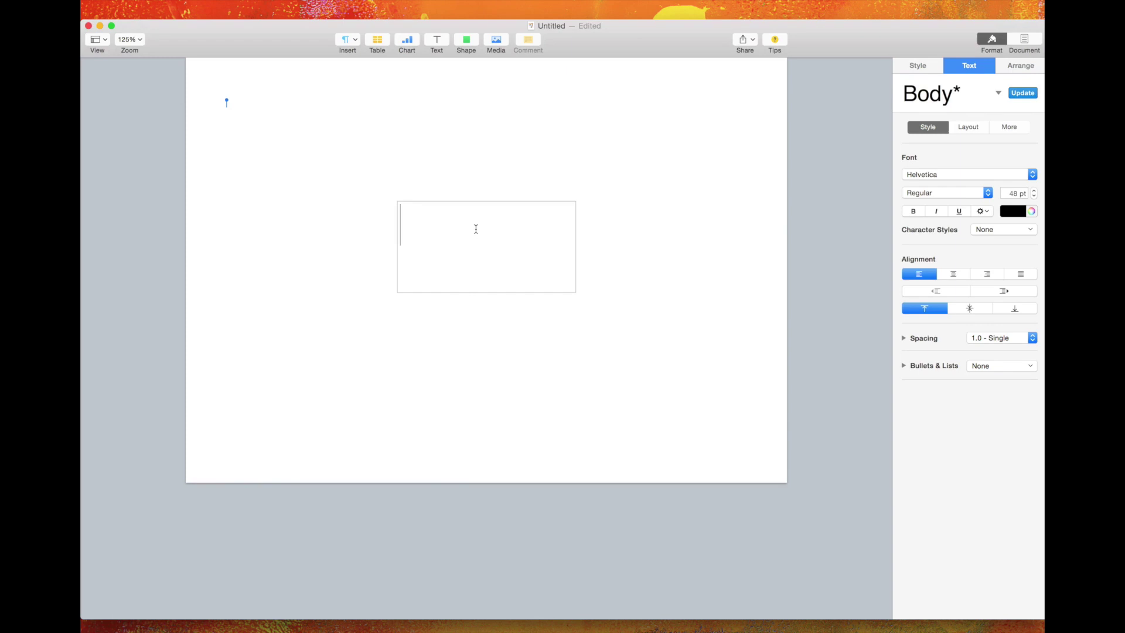
- Type e, turn it into é from the accent choices, then type another e
text(e)
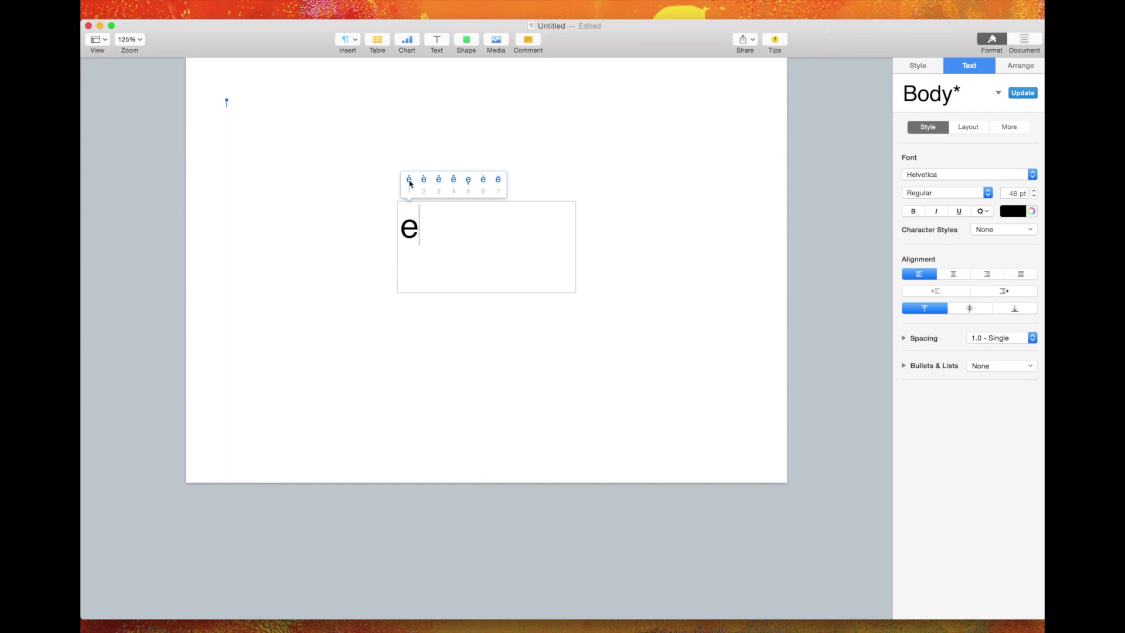
click(409, 182)
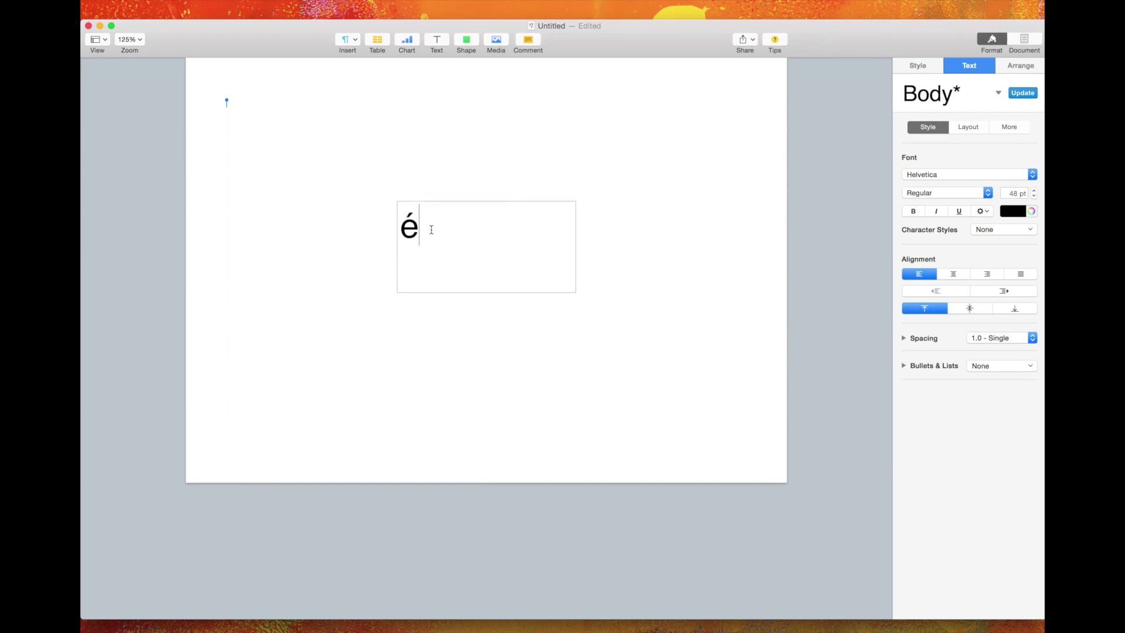
text(e)
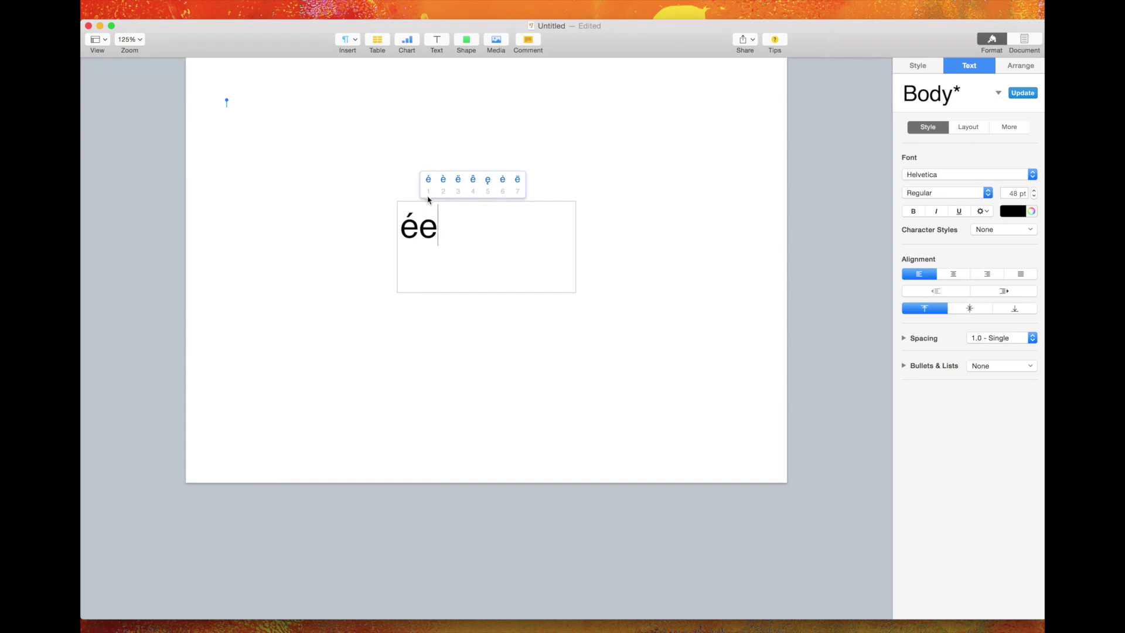
- Turn the second e into é, add ê from the accent popup, then type a
key(1)
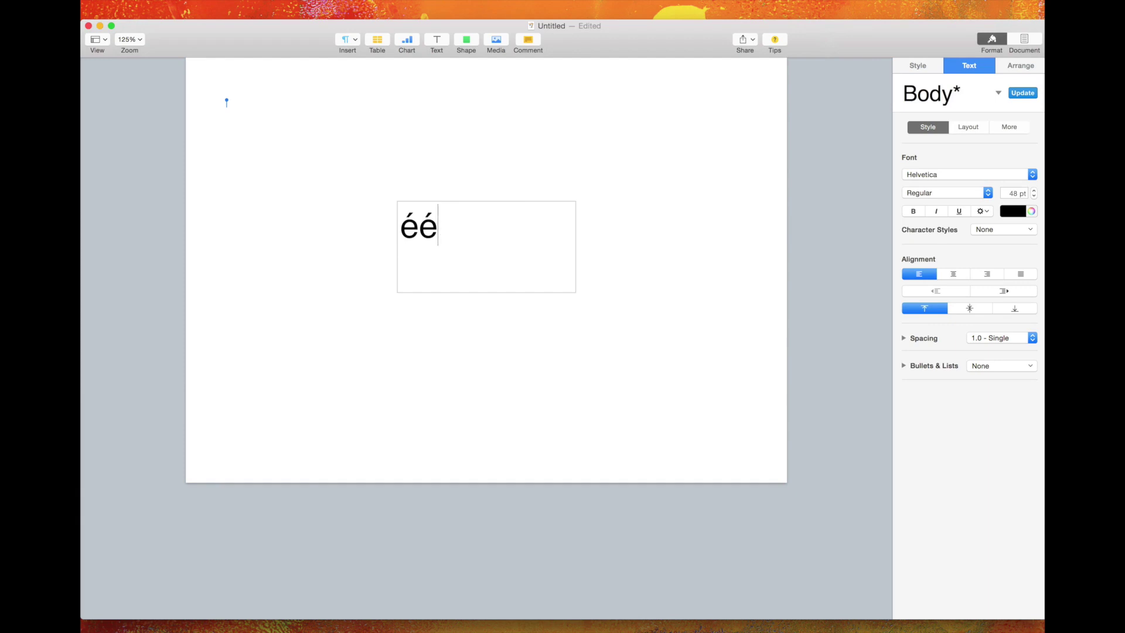
text(e)
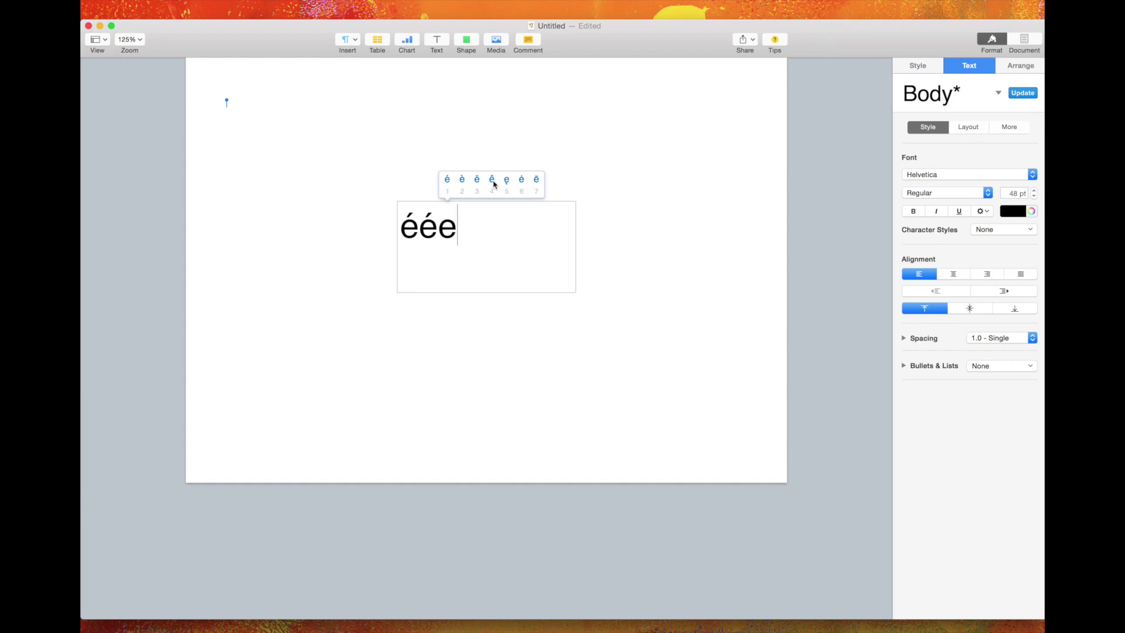
click(493, 184)
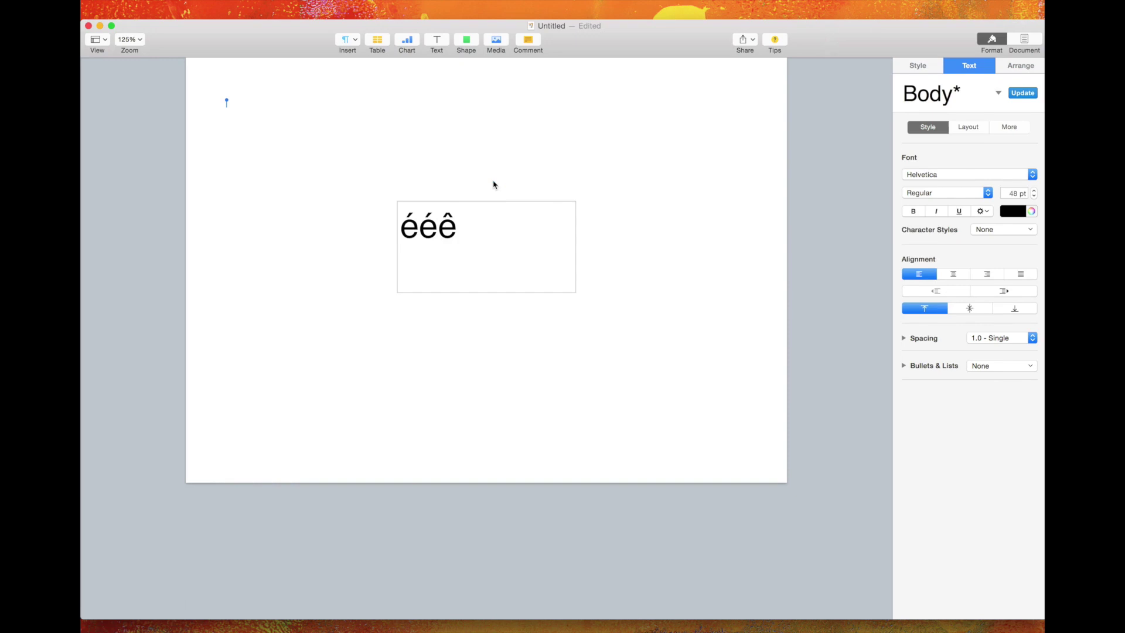
text(a)
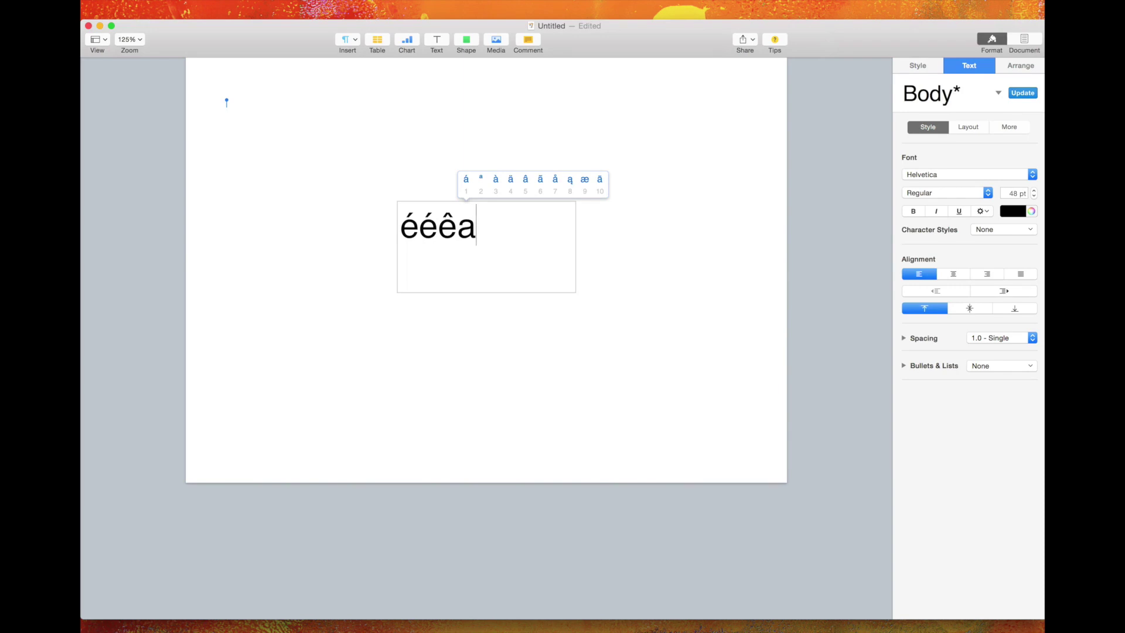
- Turn the a into à with accent choice 3, then type i
key(3)
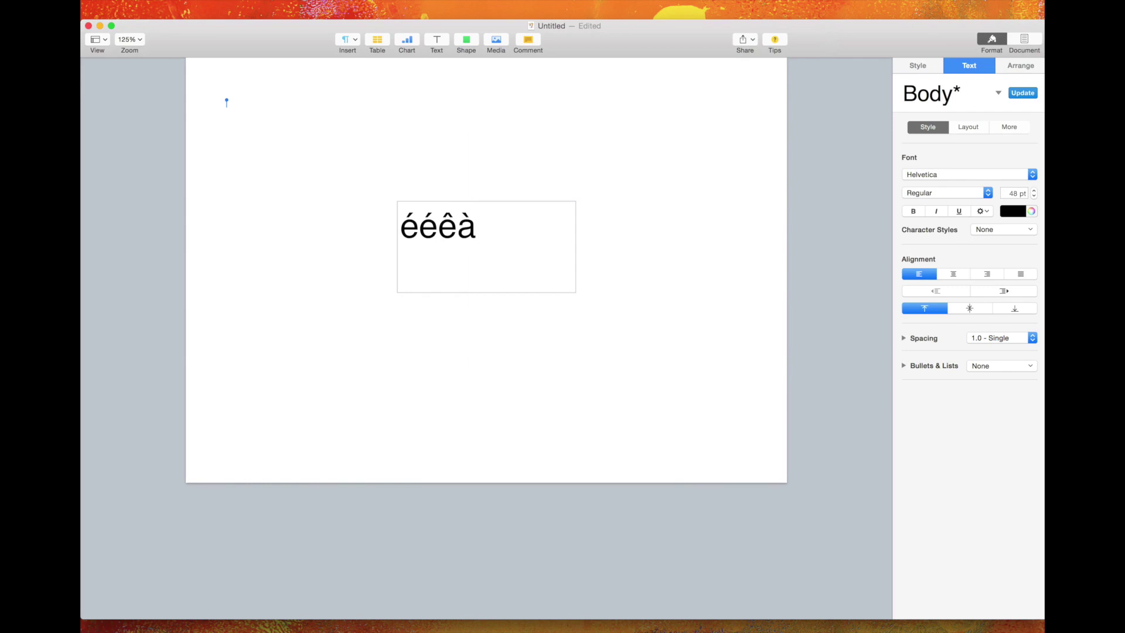
text(i)
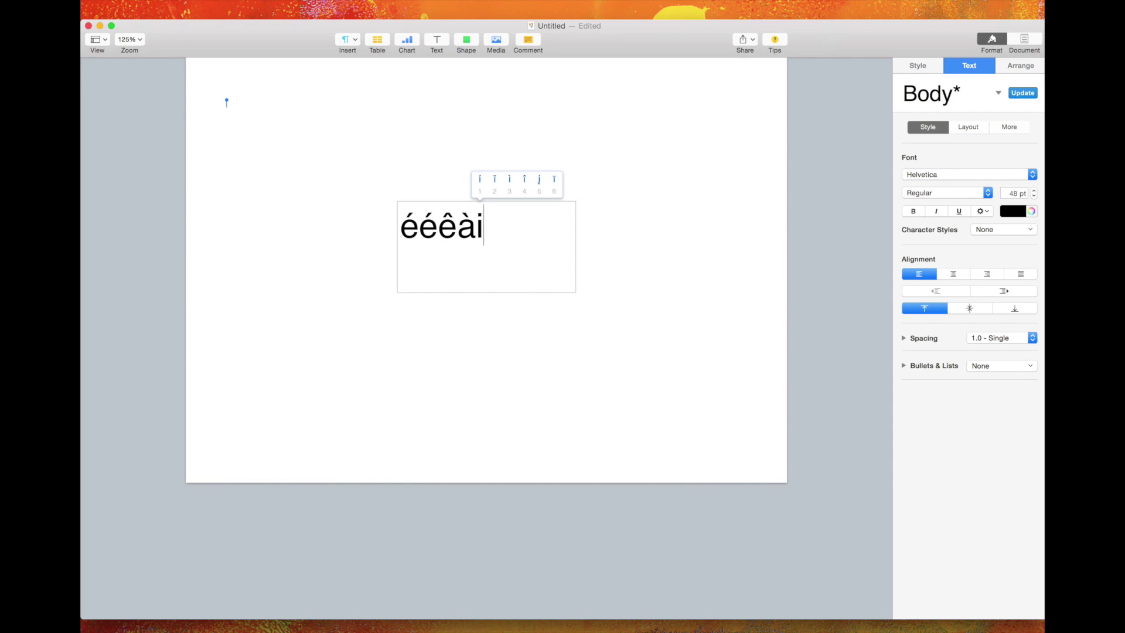